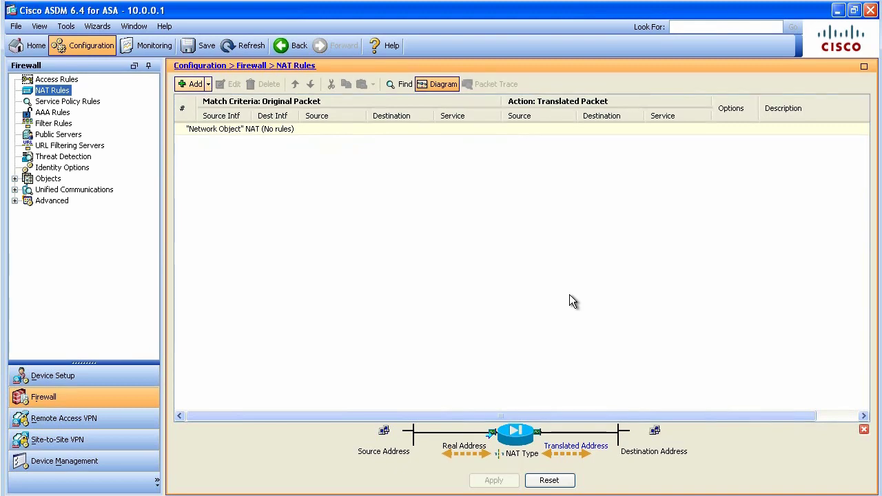
Edit the inside_10 network object to add automatic address translation rules with the type Dynamic
click(43, 179)
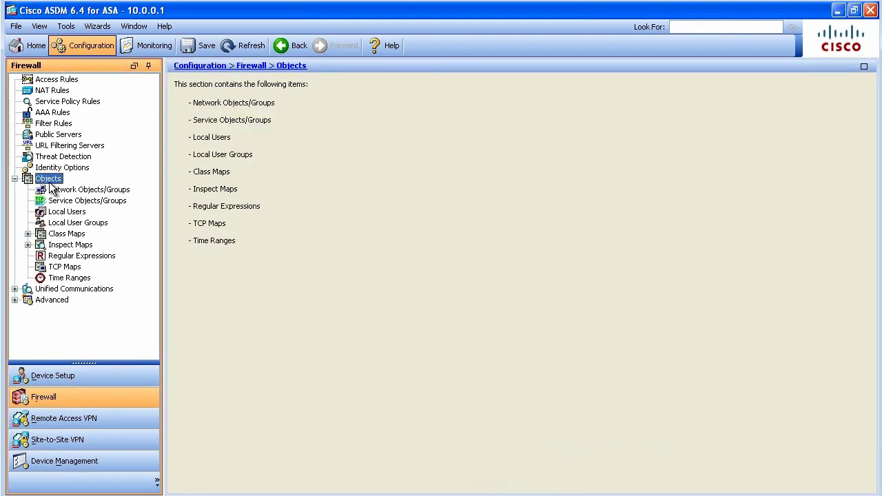
click(86, 192)
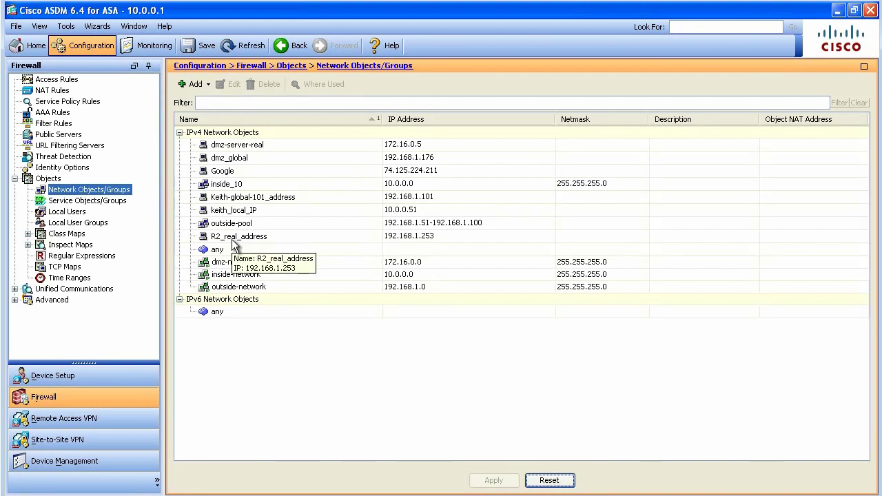
click(249, 185)
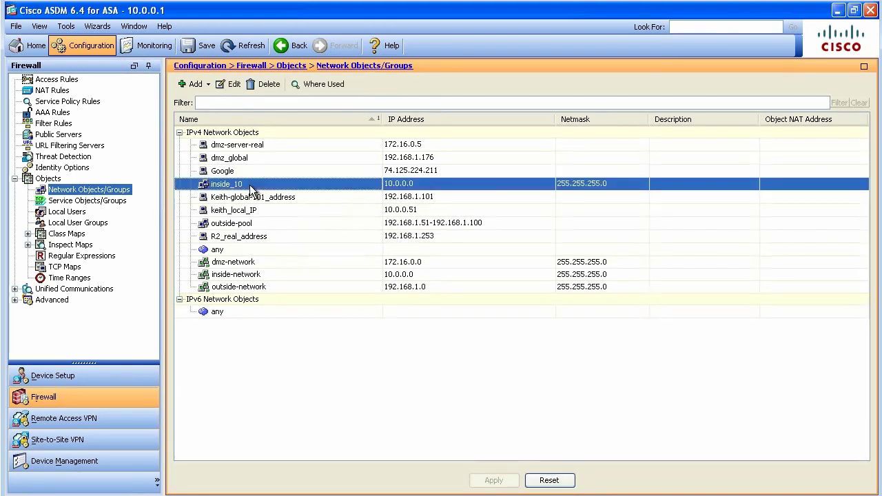
double_click(249, 186)
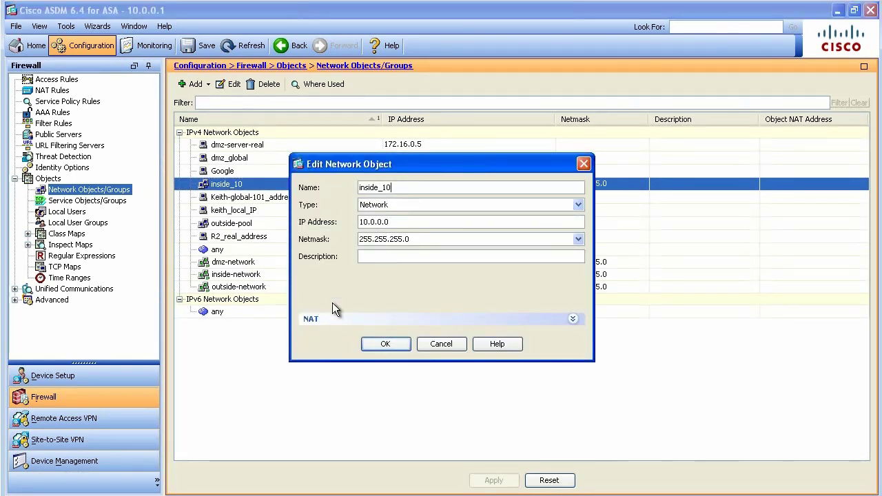
click(572, 320)
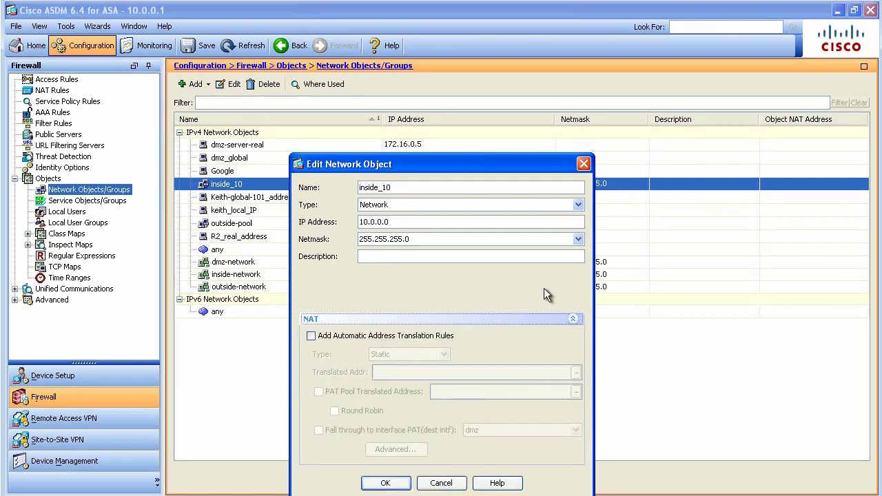
drag(498, 164, 548, 95)
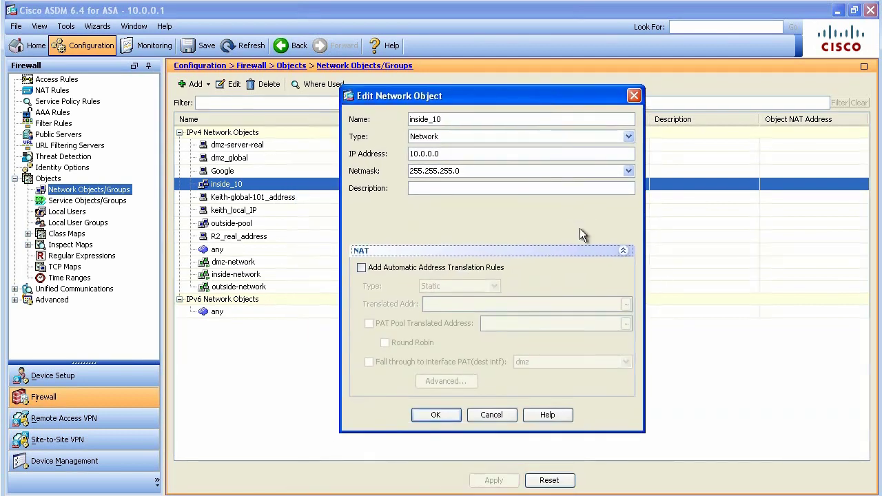
click(362, 268)
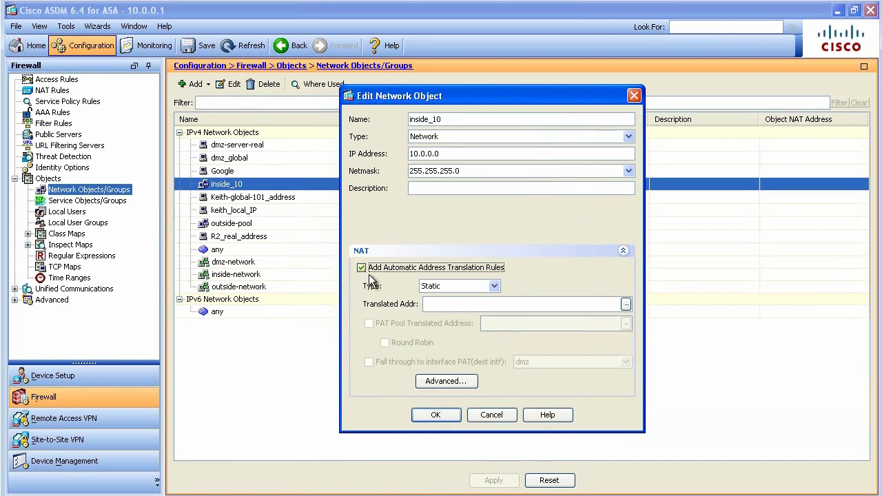
click(494, 286)
click(455, 323)
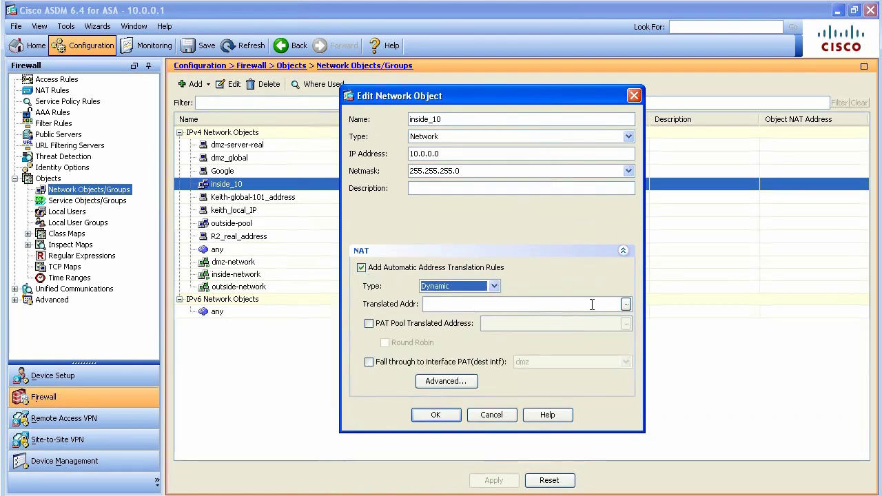
Choose outside-pool as the translated address for inside_10 and accept the object changes
click(625, 305)
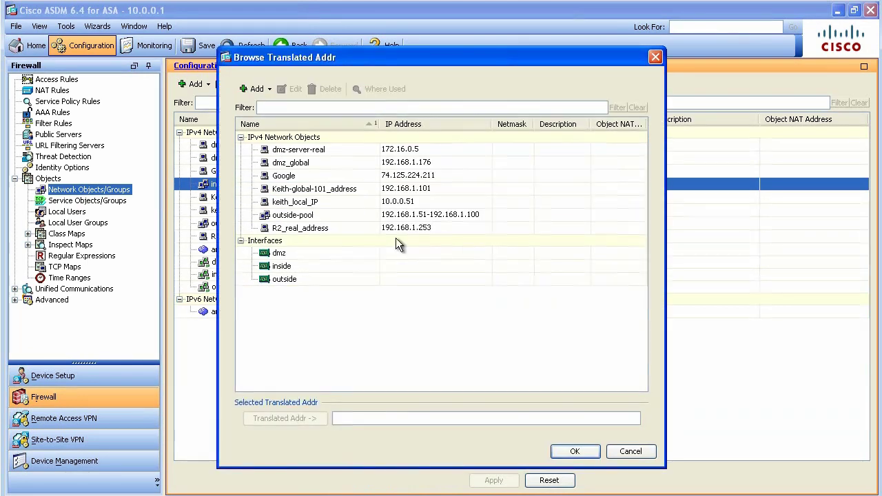
click(426, 215)
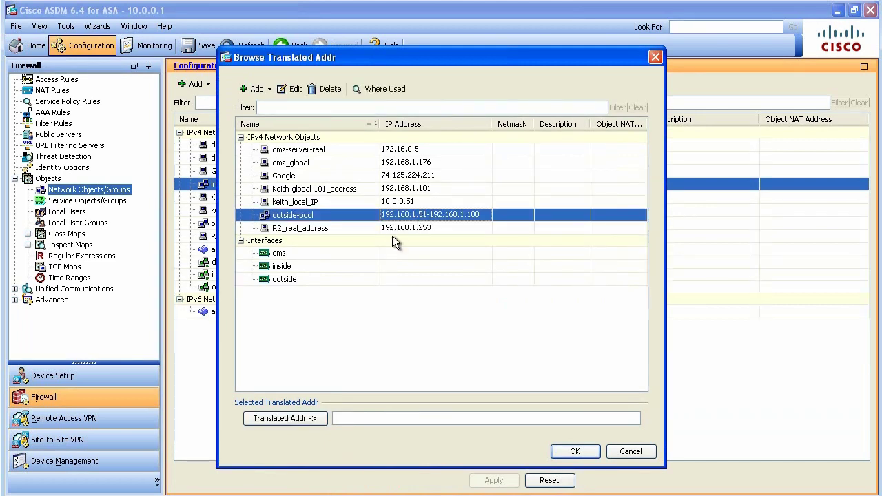
double_click(325, 216)
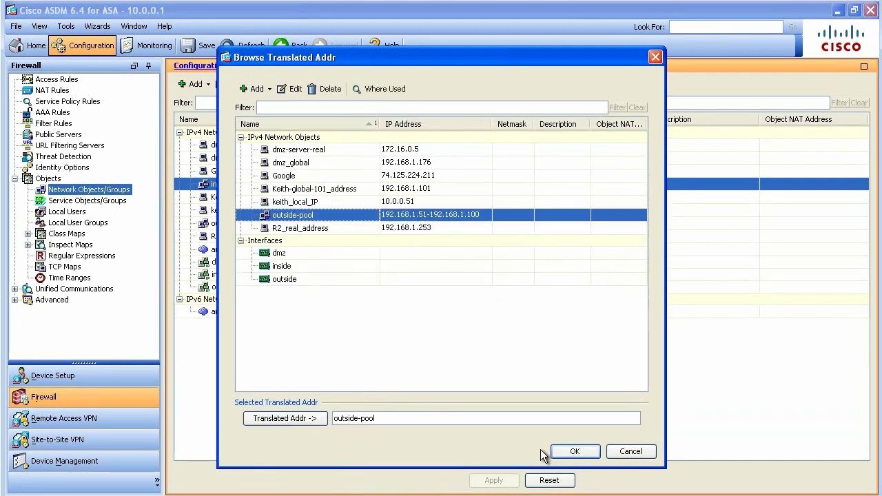
click(572, 451)
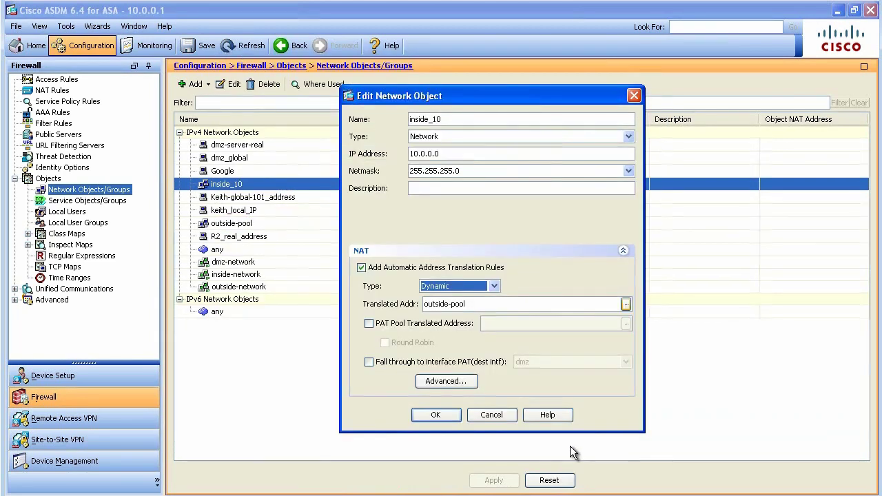
click(435, 415)
Apply the configuration by sending the generated commands to the ASA, and select the inside_10 rule among the NAT rules
click(493, 480)
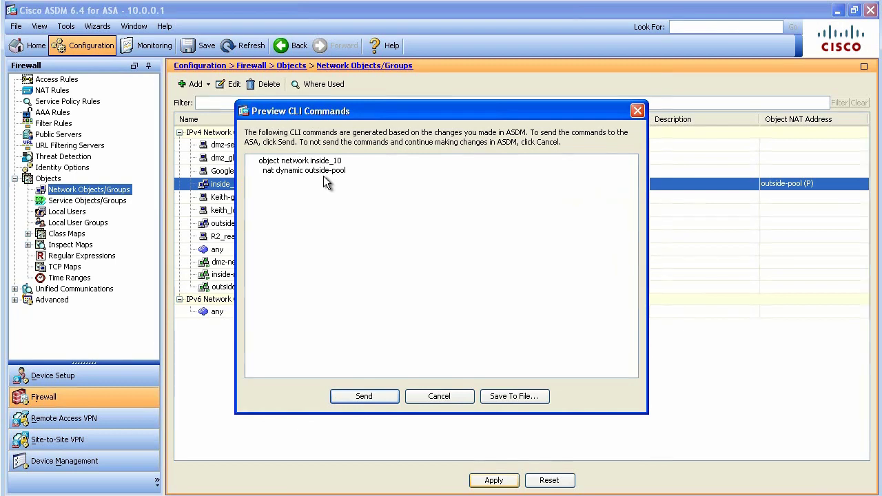
click(355, 396)
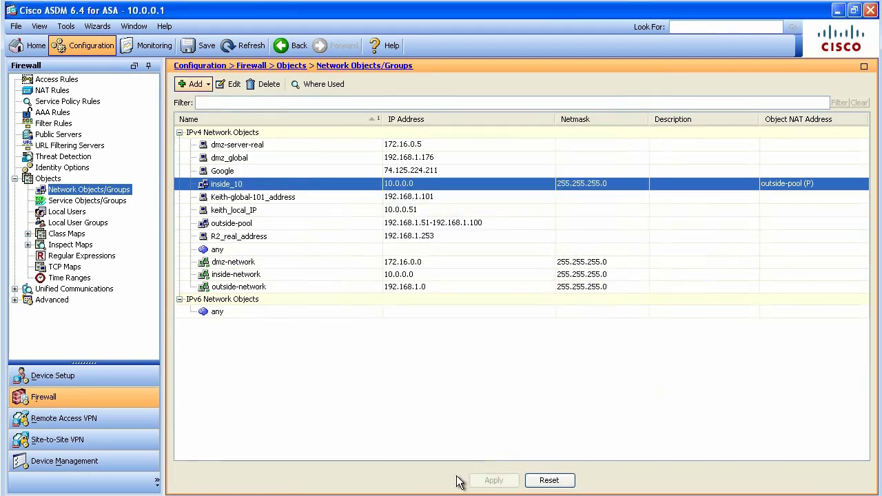
click(67, 92)
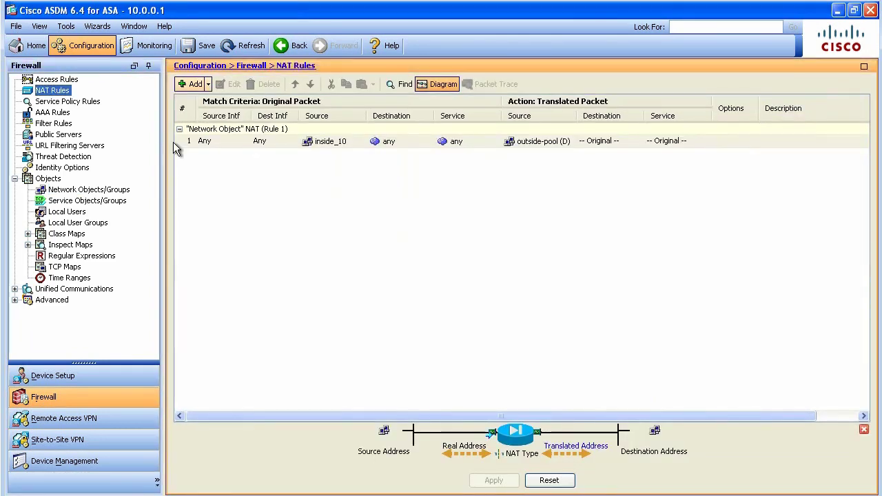
click(276, 141)
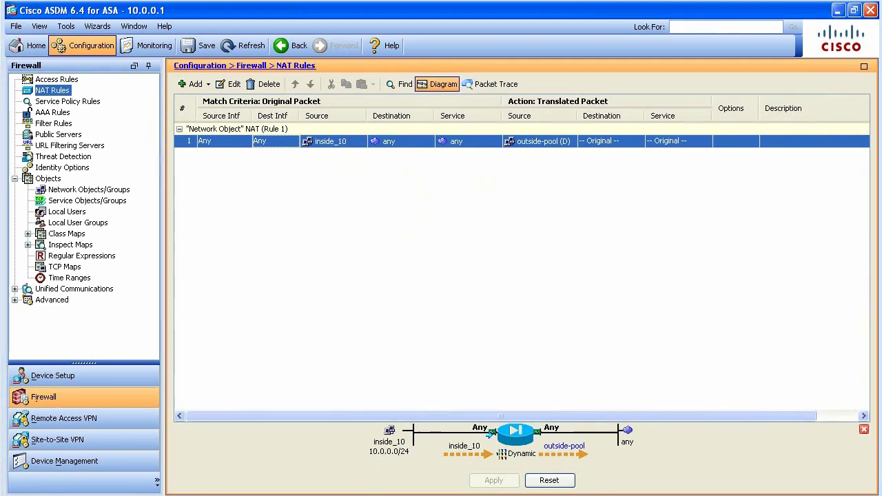
Switch to the ASA1 session in SecureCRT and remove existing translations with clear xlate
key(alt+Tab)
key(Return)
key(Return)
key(Return)
key(Return)
key(Return)
key(Return)
key(Return)
key(Return)
key(Return)
key(Return)
key(Return)
key(Return)
key(Return)
key(Return)
key(Return)
key(Return)
key(Return)
key(Return)
key(Return)
key(Return)
key(Return)
text(cle)
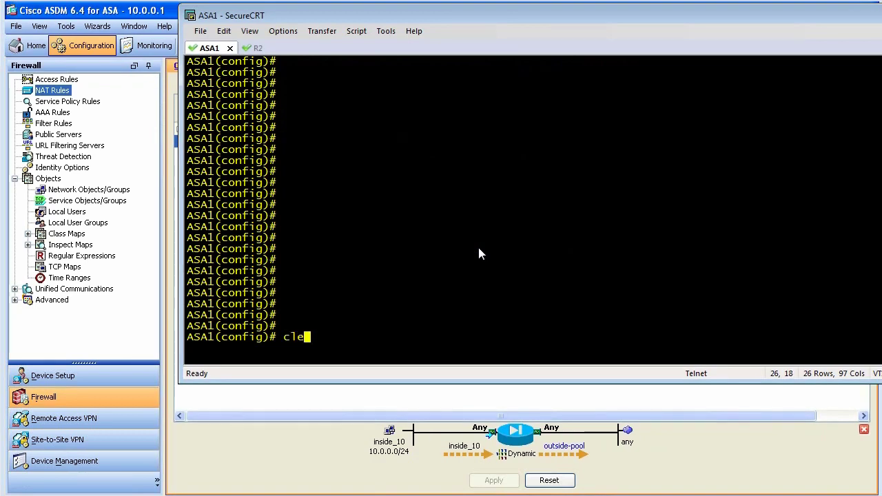
text(ar xlate)
key(Return)
key(Return)
key(Return)
key(Return)
key(Return)
key(Return)
key(Return)
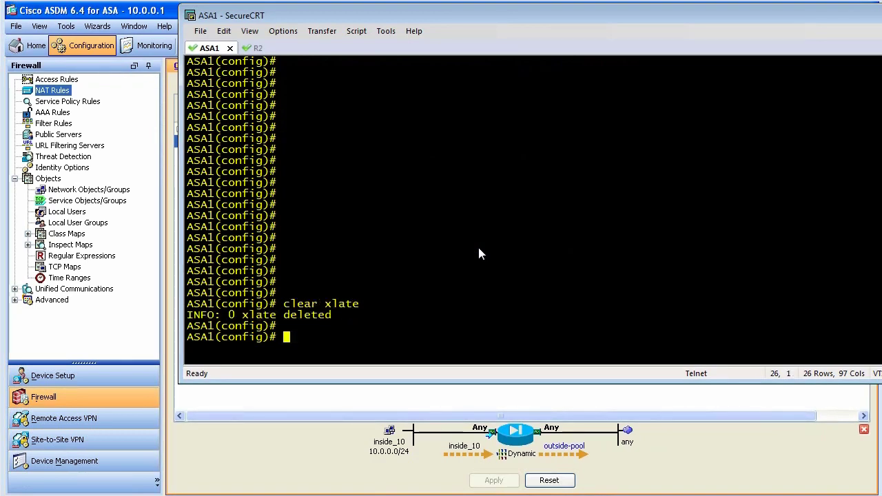
Check the translation table and the NAT policies on ASA1 with show xlate and show nat
text(show xlate)
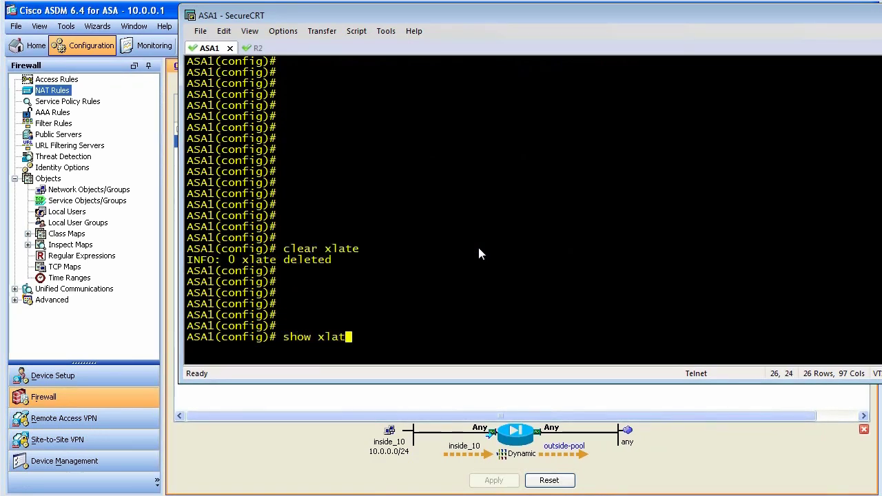
key(Return)
key(Return)
key(Return)
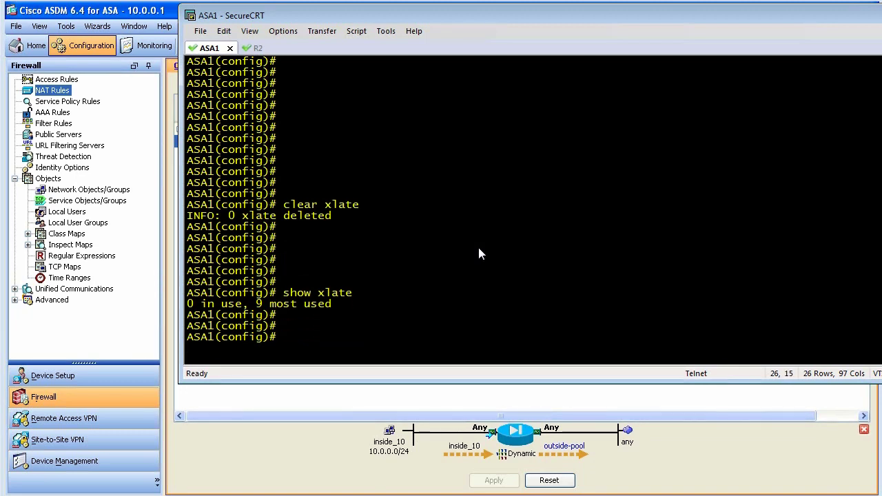
text(show nat)
key(Return)
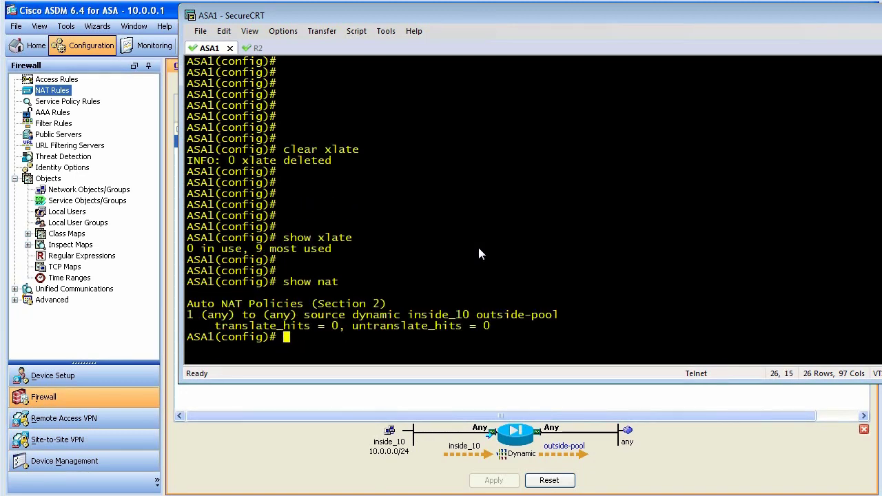
key(Return)
key(Return)
key(Return)
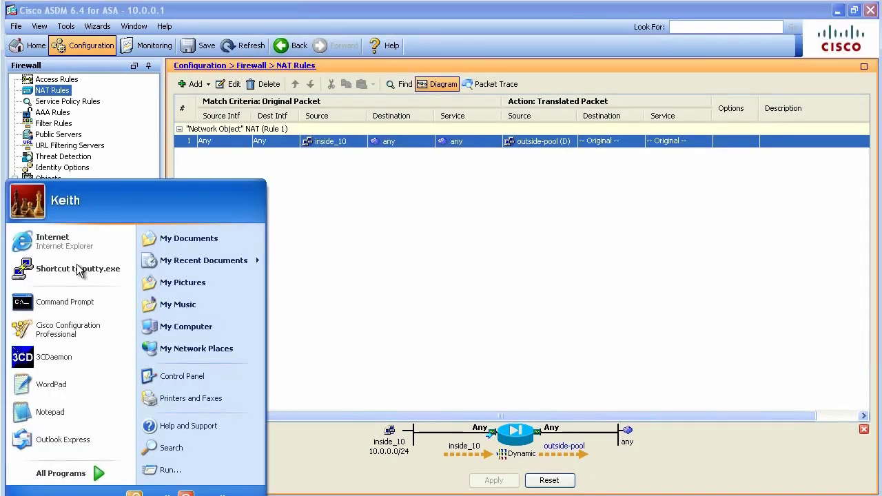
click(53, 240)
click(195, 88)
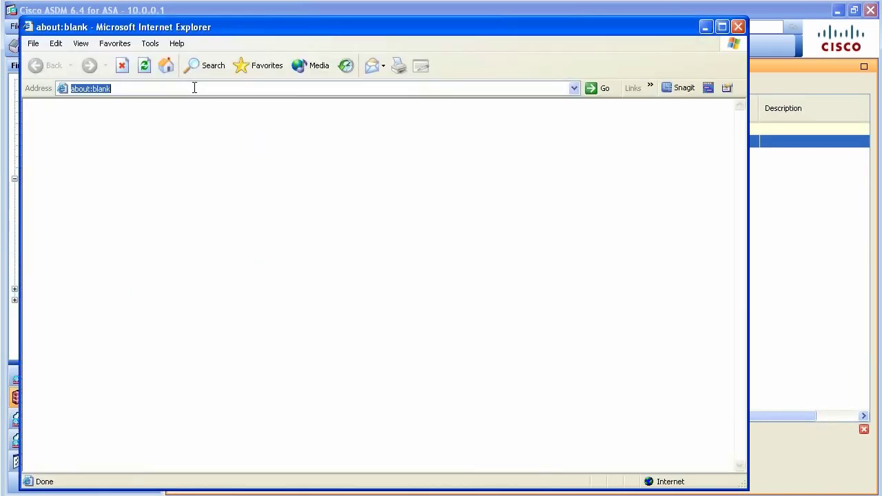
click(574, 88)
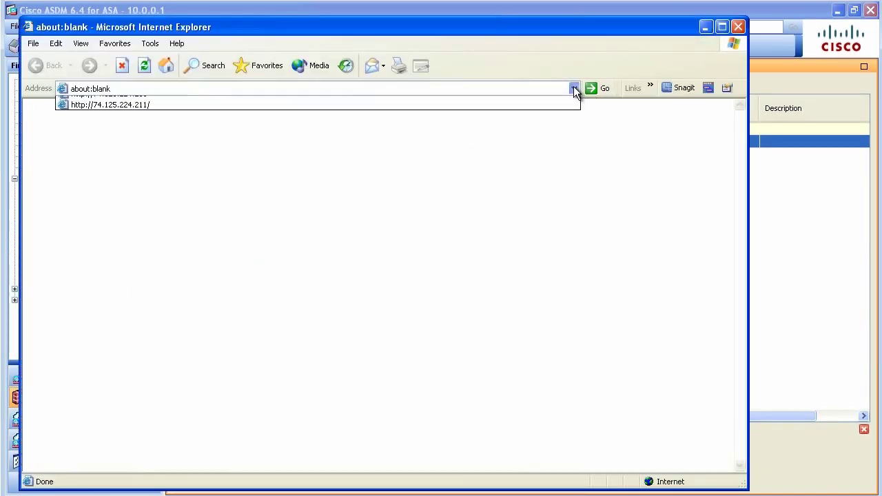
click(377, 86)
text(www.gooo)
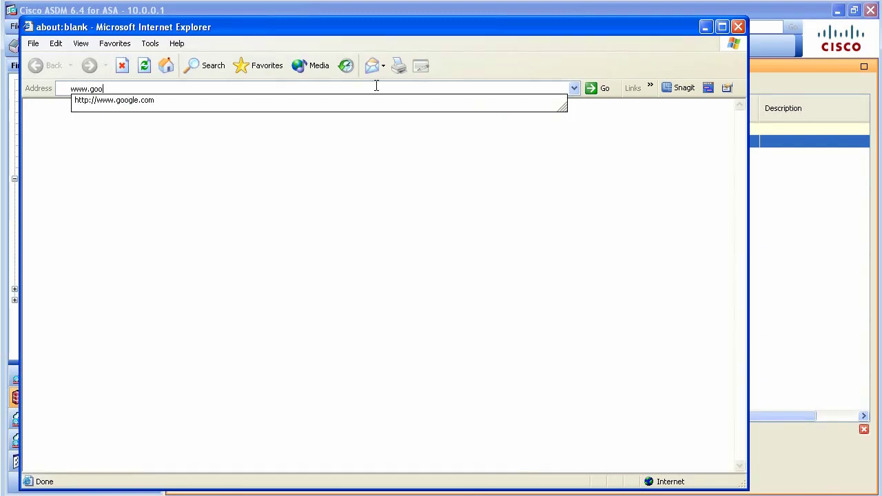
key(Down)
key(Return)
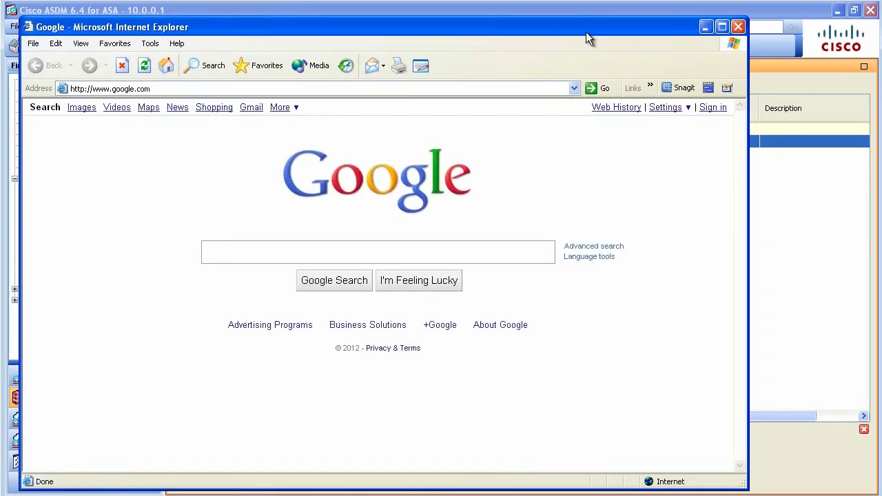
click(705, 27)
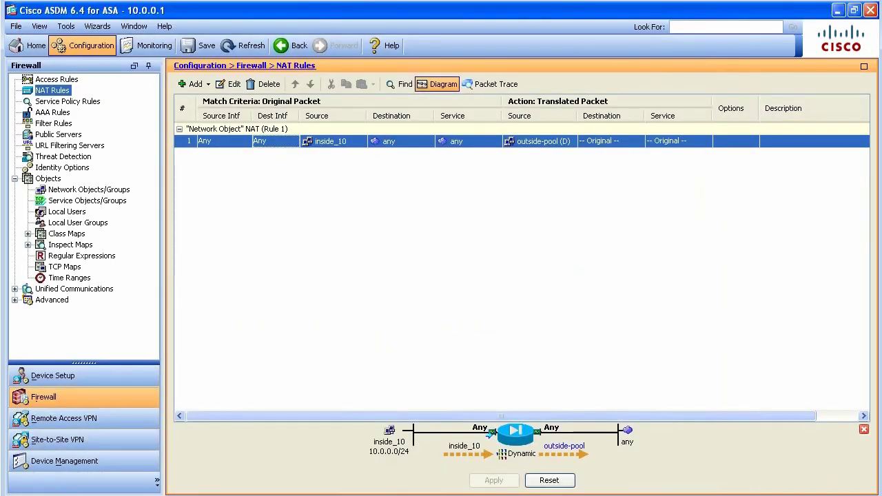
Switch to the ASA1 session, rerun show xlate, and highlight the translation entry's addresses, its flag and that flag's meaning in the legend
key(alt+Tab)
key(Up)
key(Up)
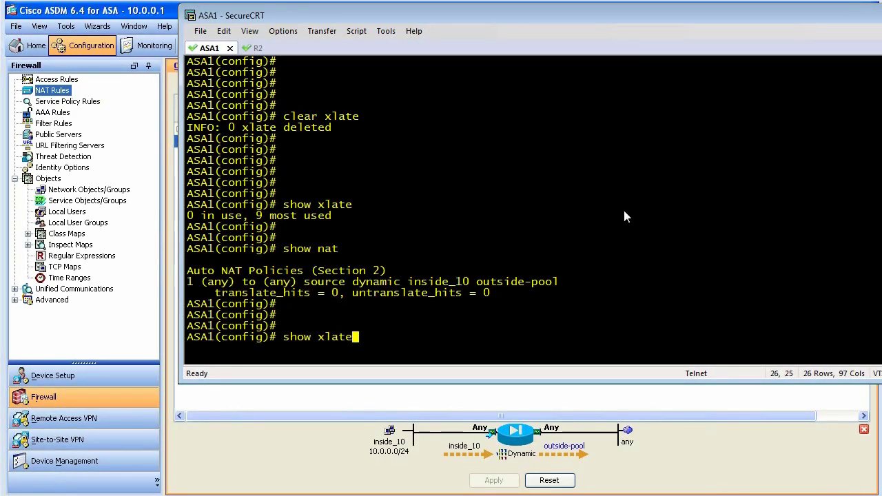
key(Return)
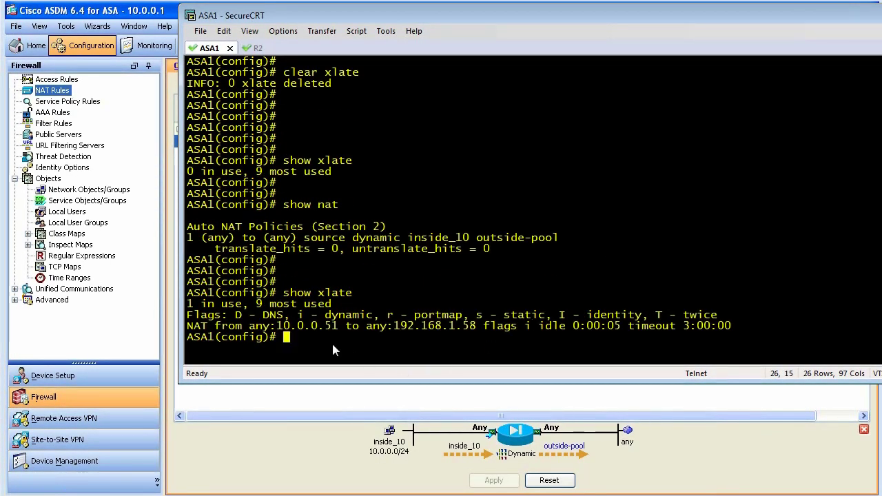
drag(278, 325, 338, 327)
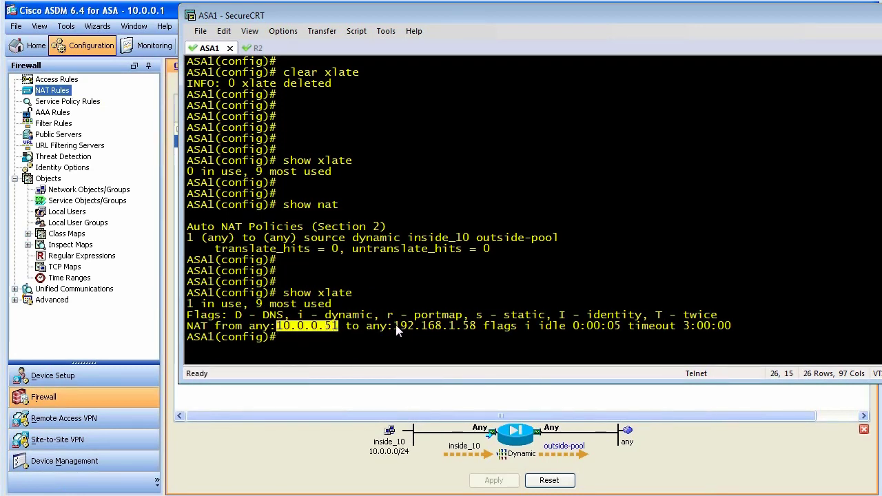
drag(394, 325, 526, 328)
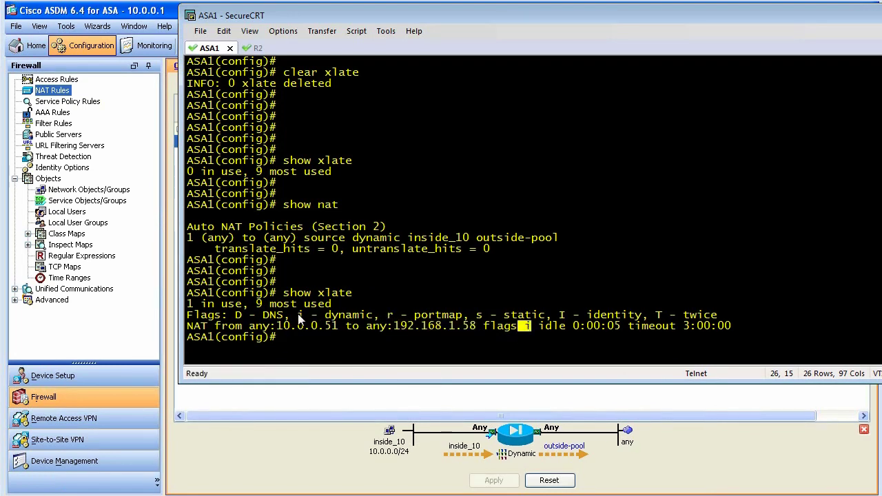
drag(298, 314, 372, 316)
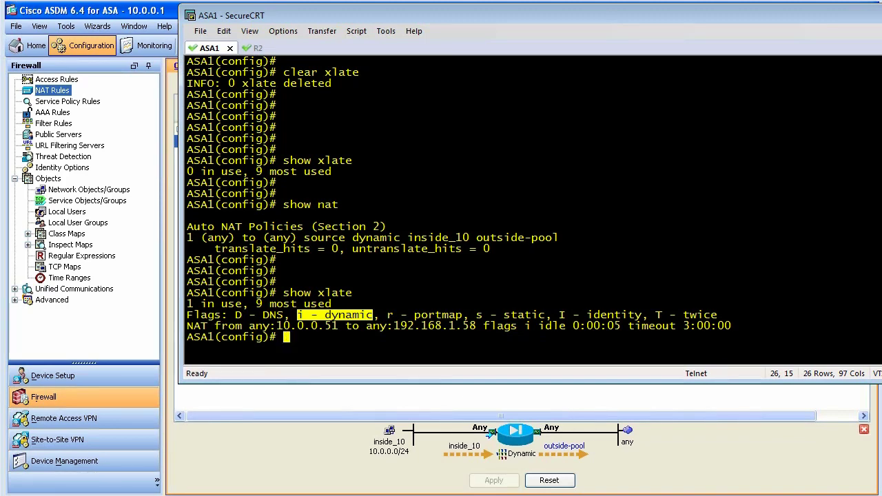
Switch back to Cisco ASDM and view the placement options for adding a NAT rule, without choosing one
key(alt+Tab)
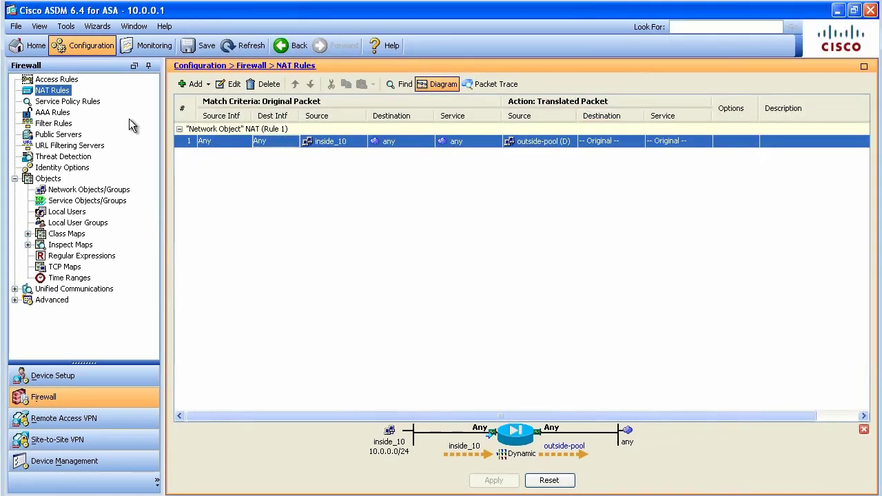
click(206, 85)
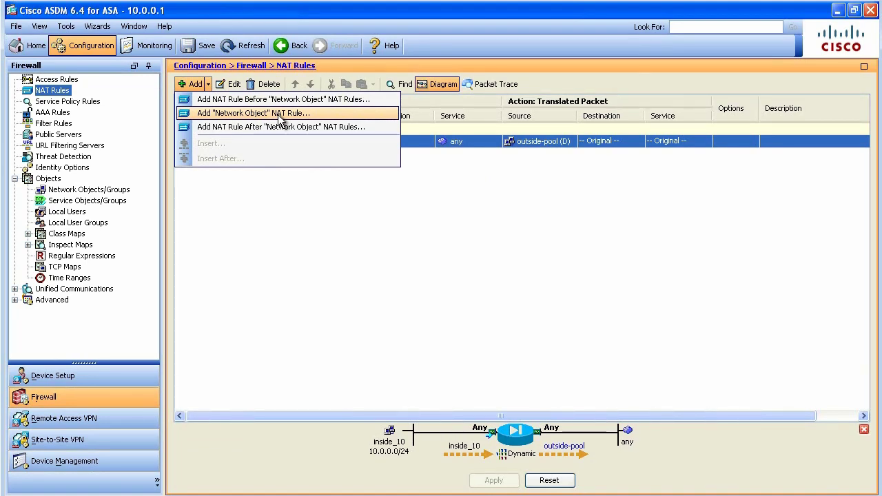
click(373, 193)
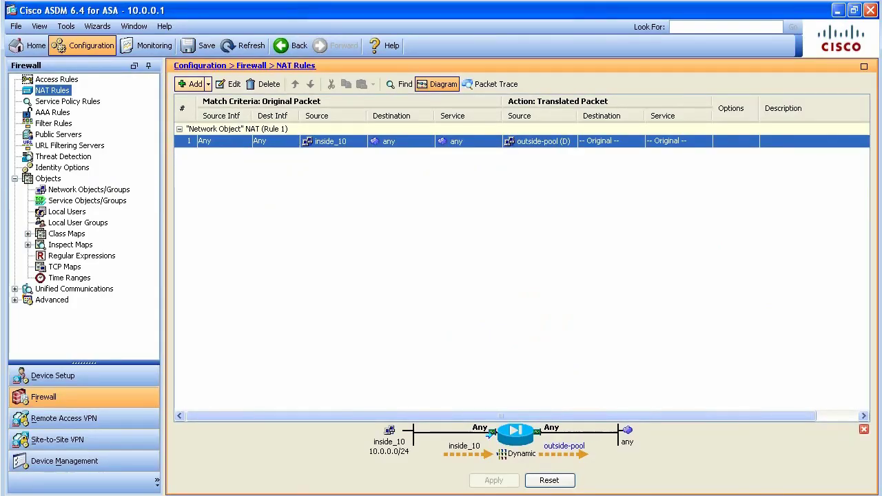
Switch to Command Prompt, telnet to 192.168.1.253, run who to check the source address R2 sees, exit the session, and minimize the window
key(alt+Tab)
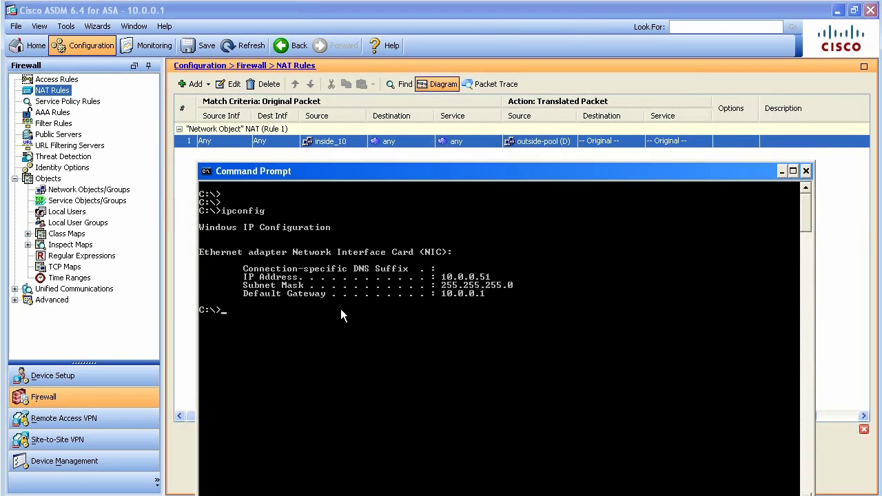
text(telnet 192.168.1.253)
key(Return)
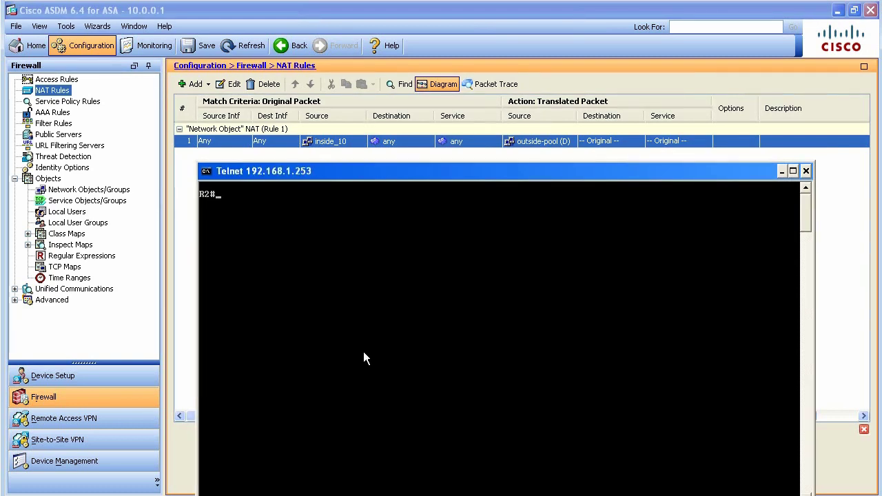
text(who)
key(Return)
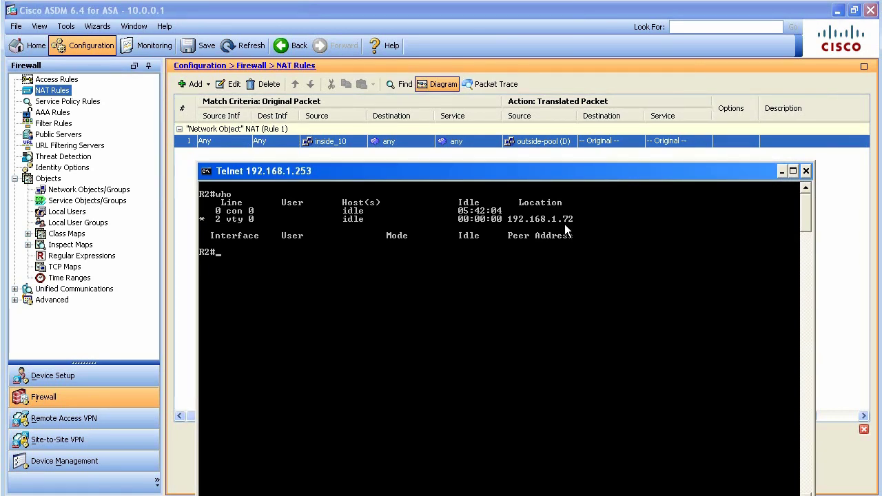
text(exit)
key(Return)
click(782, 171)
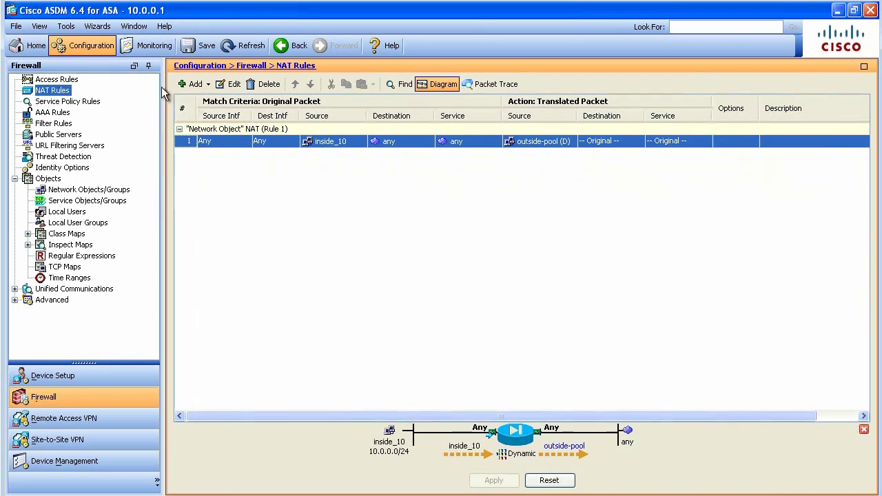
Start a NAT rule before the Network Object rules, matching original source object 10.0.0.51 and original destination R2_real_address
click(203, 85)
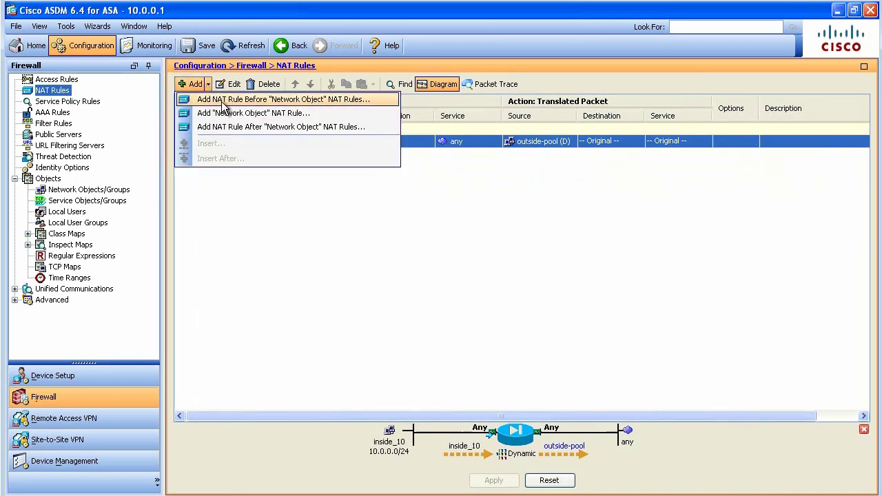
click(293, 103)
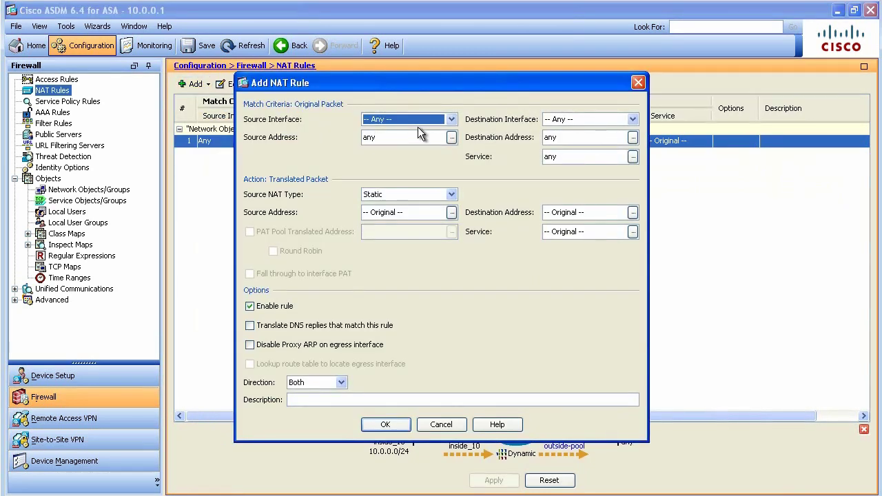
click(451, 138)
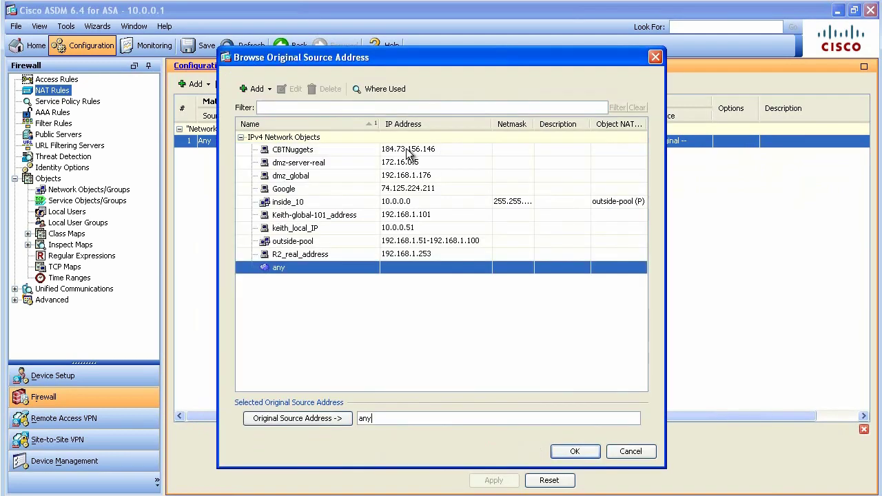
double_click(417, 230)
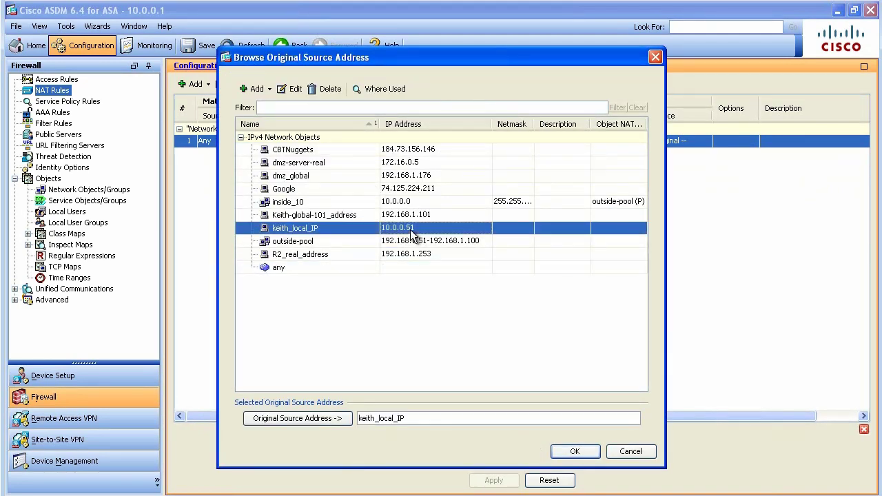
click(575, 452)
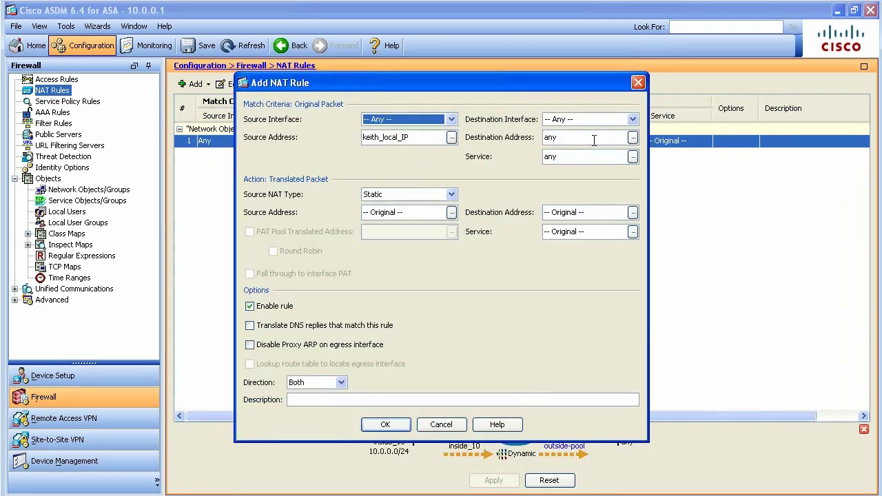
click(632, 137)
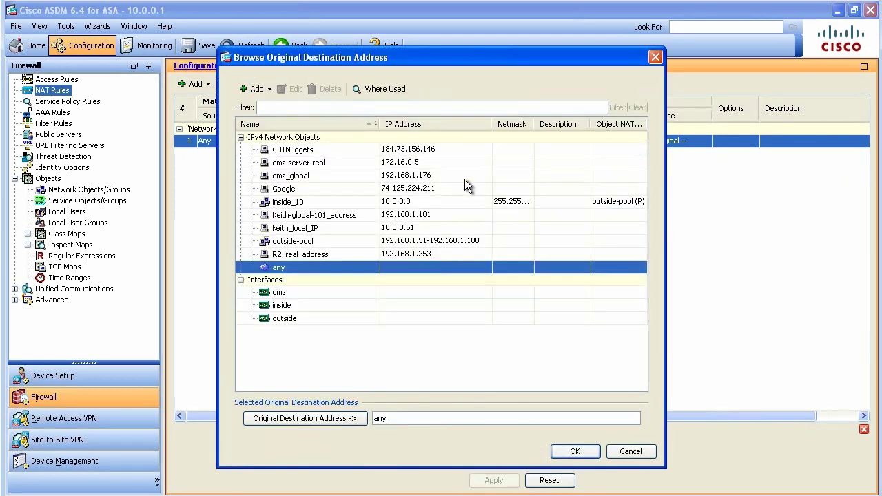
double_click(423, 254)
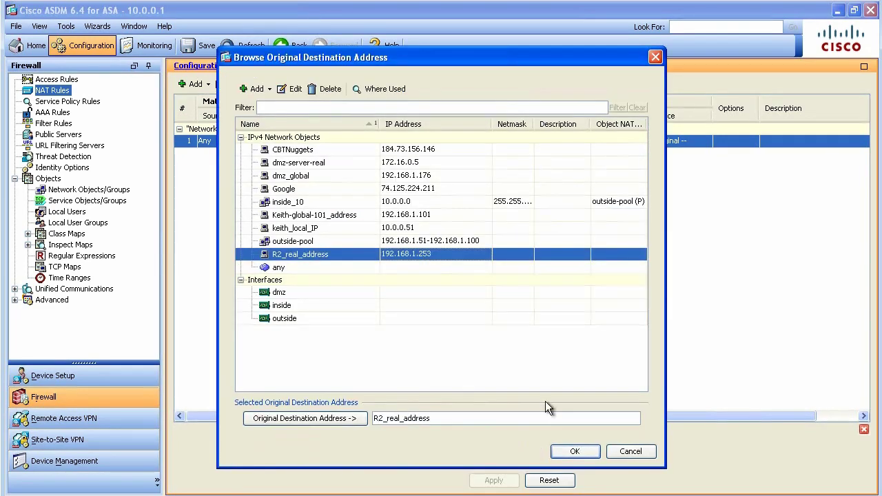
click(568, 451)
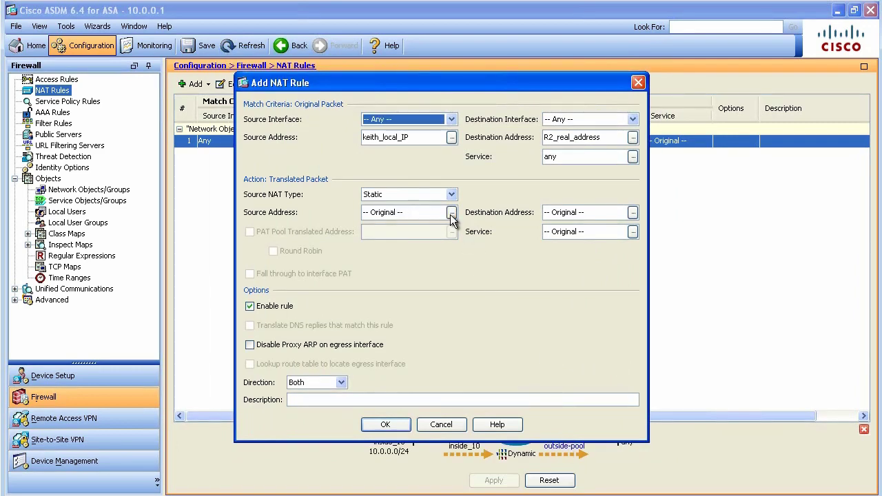
Set the static rule's translated source to the 192.168.1.101 global address object and accept the rule
click(451, 212)
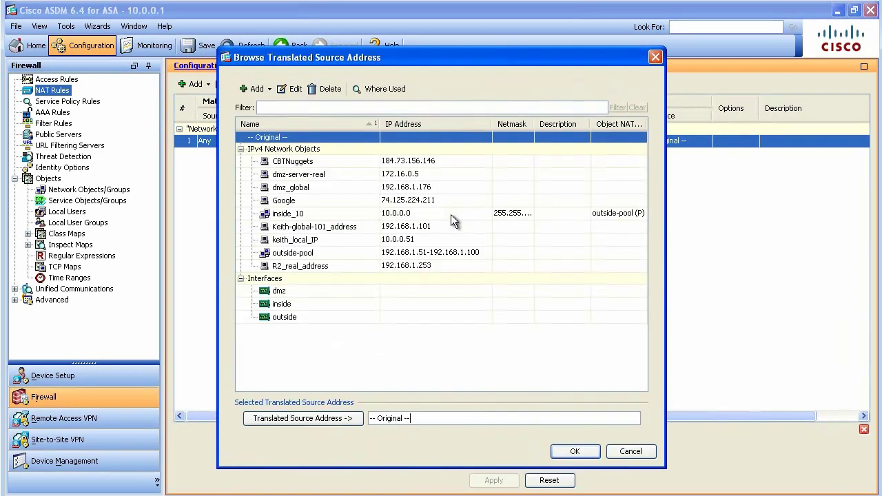
click(417, 229)
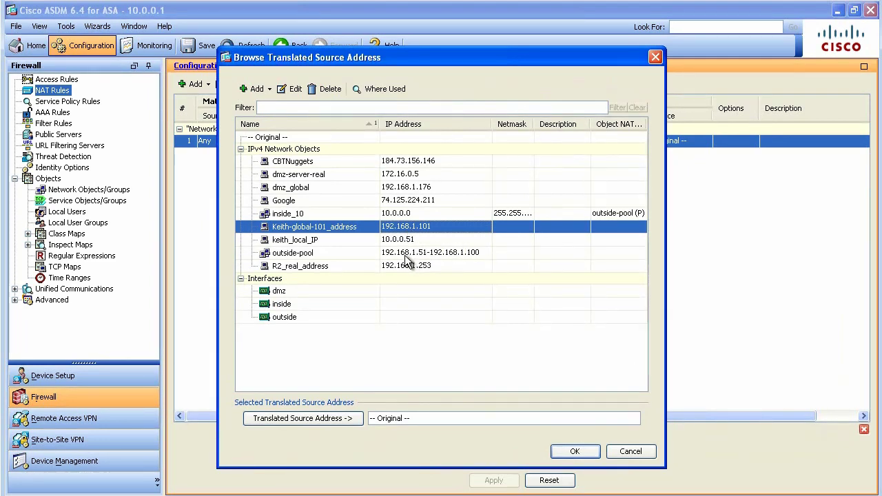
double_click(411, 232)
click(575, 451)
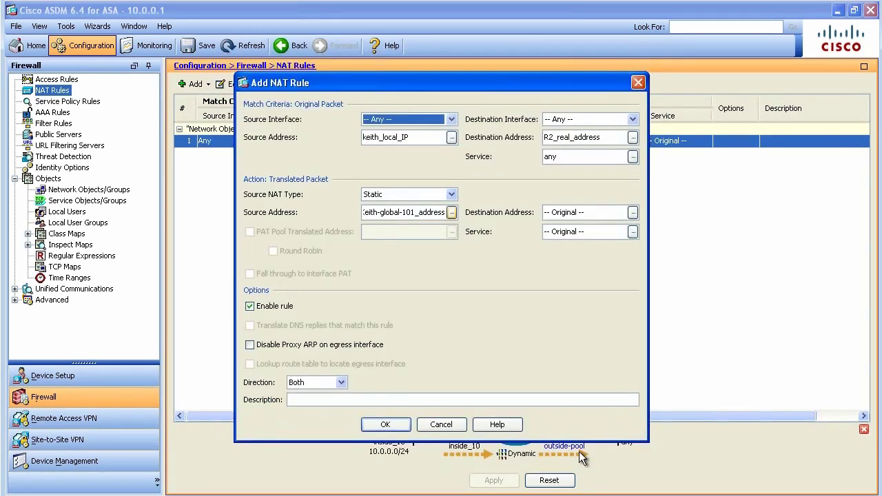
click(384, 425)
Apply the new static NAT rule, review the address objects in the generated command, and send it to the ASA
click(493, 480)
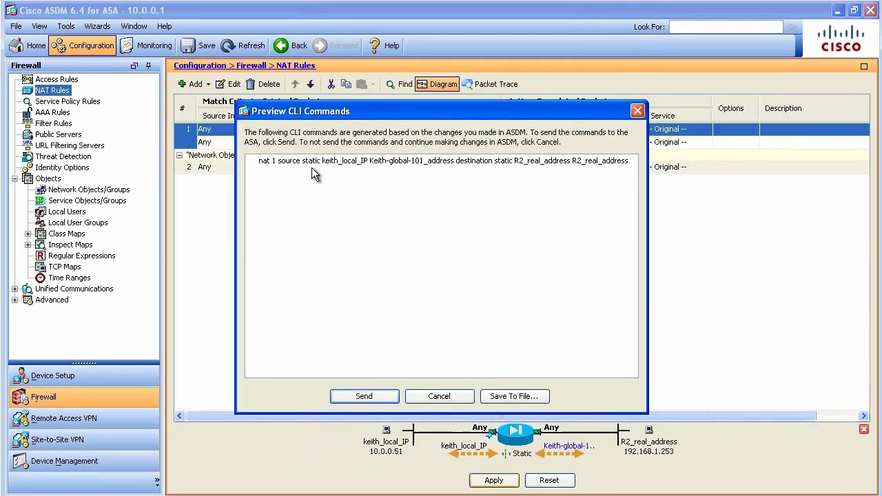
double_click(360, 162)
double_click(401, 163)
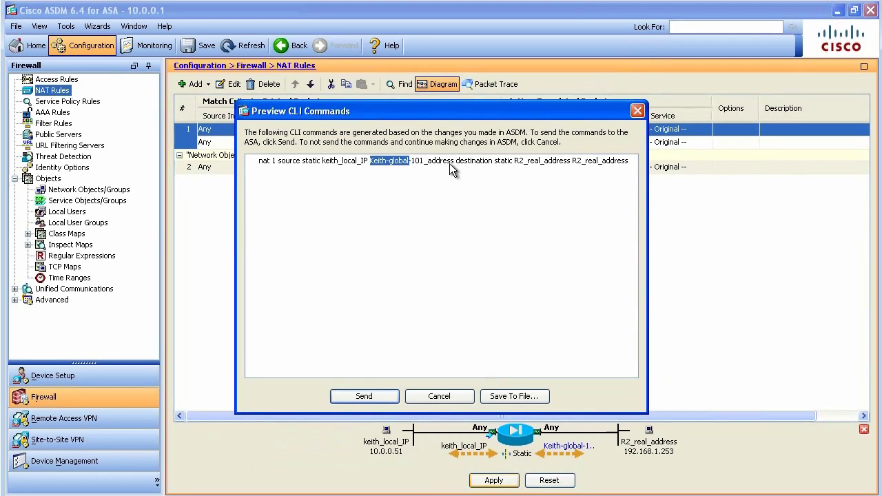
double_click(526, 162)
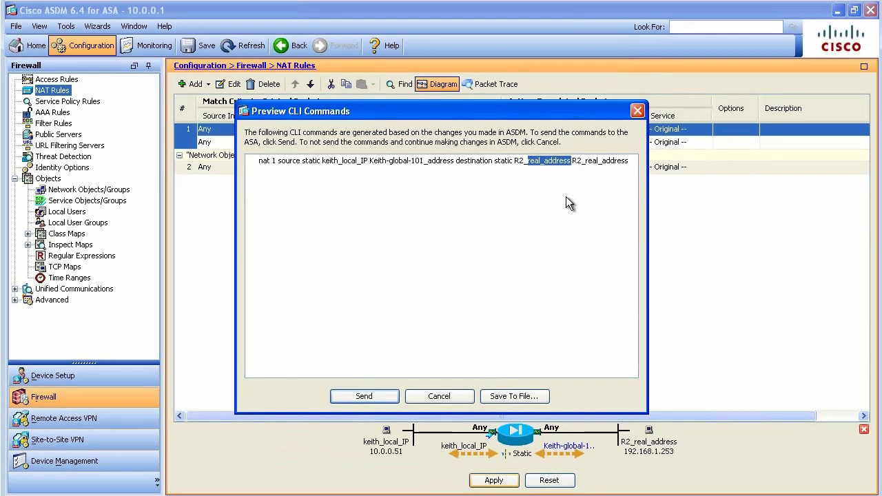
click(371, 400)
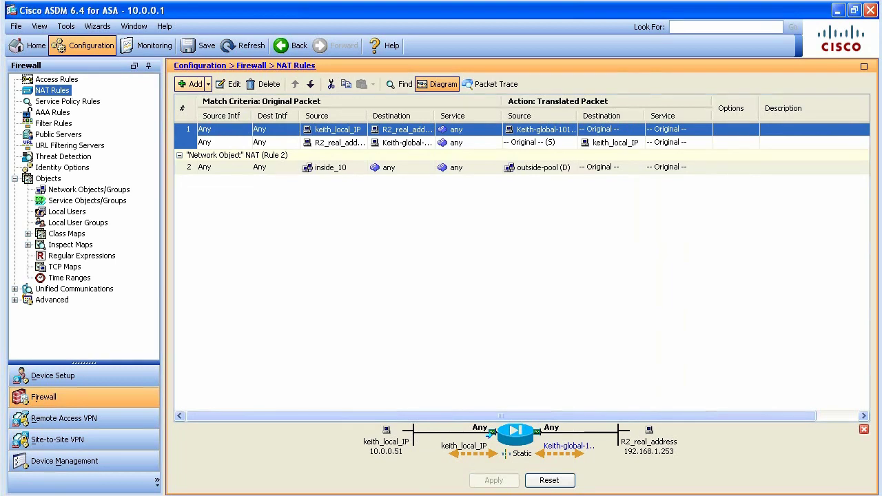
Switch to the ASA1 session in SecureCRT, run show nat, and highlight the Manual NAT Section 1 and Auto NAT Section 2 policies
key(alt+Tab)
text(show nat)
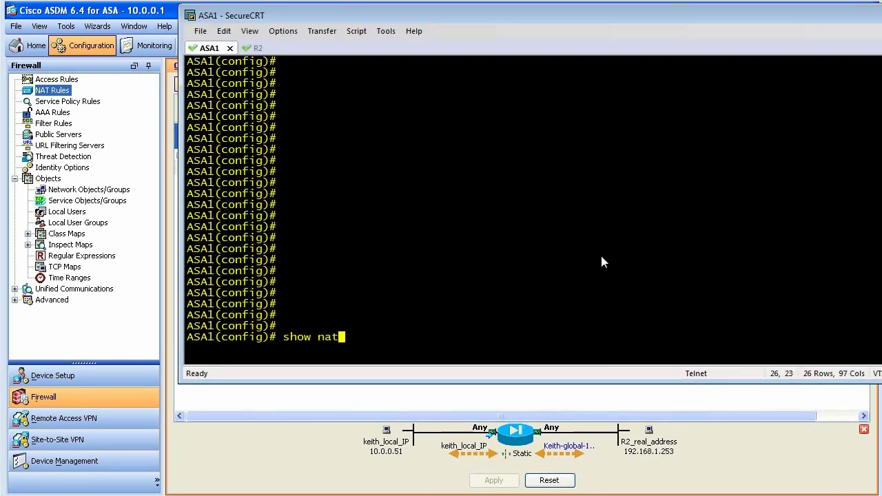
key(Return)
key(Return)
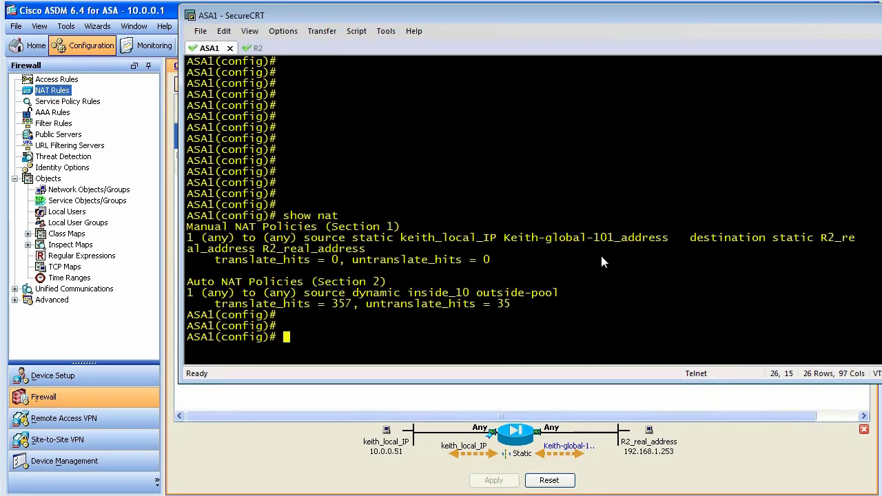
drag(186, 227, 637, 267)
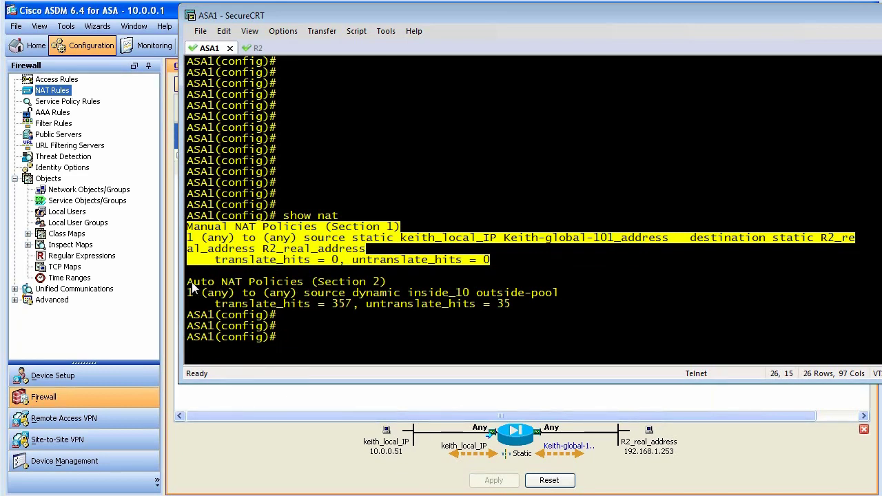
drag(188, 283, 559, 310)
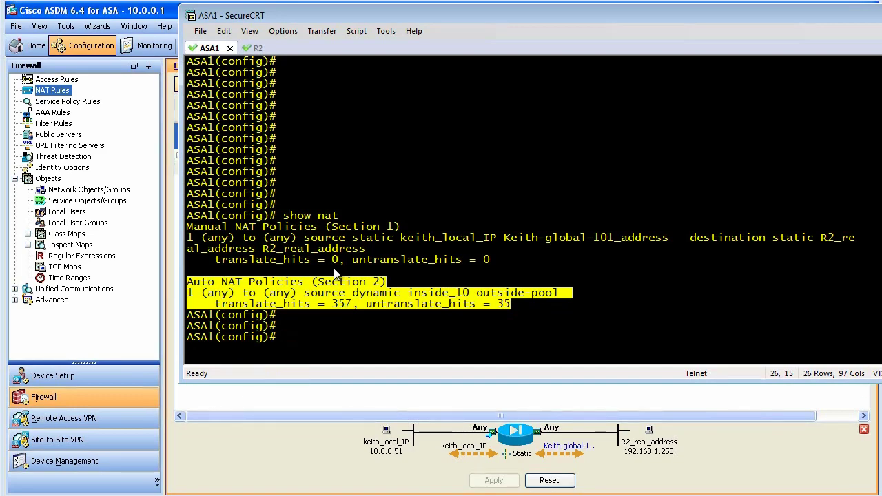
Switch to Command Prompt, telnet to 192.168.1.253 again, run show users to check the connection's source address, and return to ASDM
key(alt+Tab)
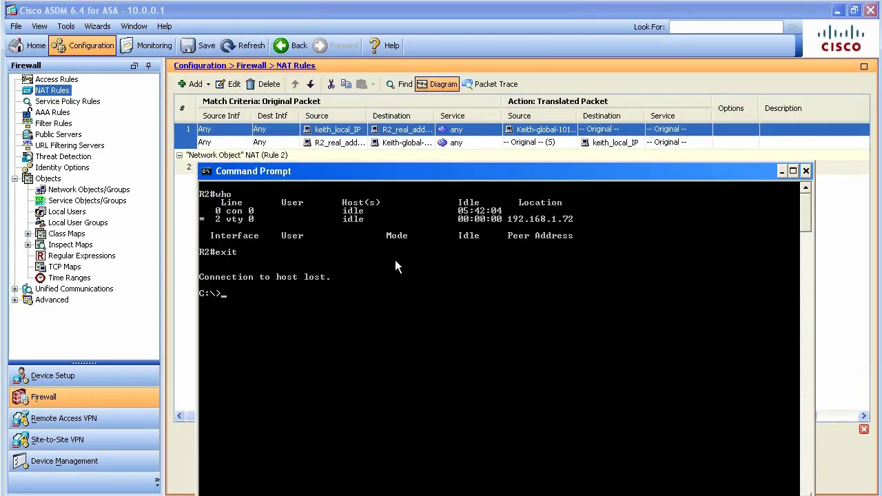
key(Up)
key(Return)
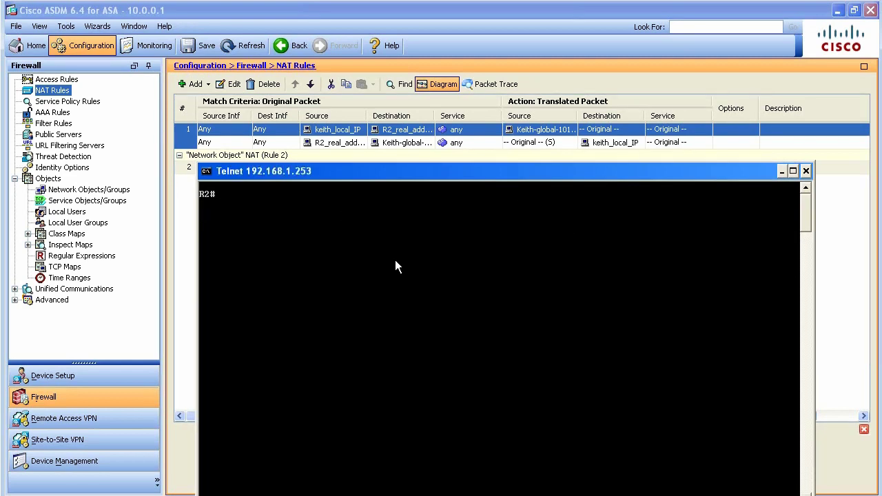
text(show users)
key(Return)
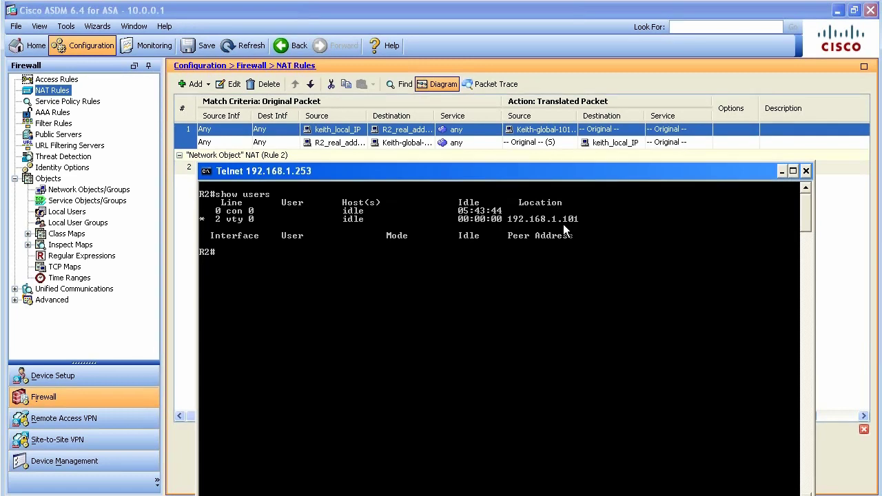
click(208, 281)
click(186, 283)
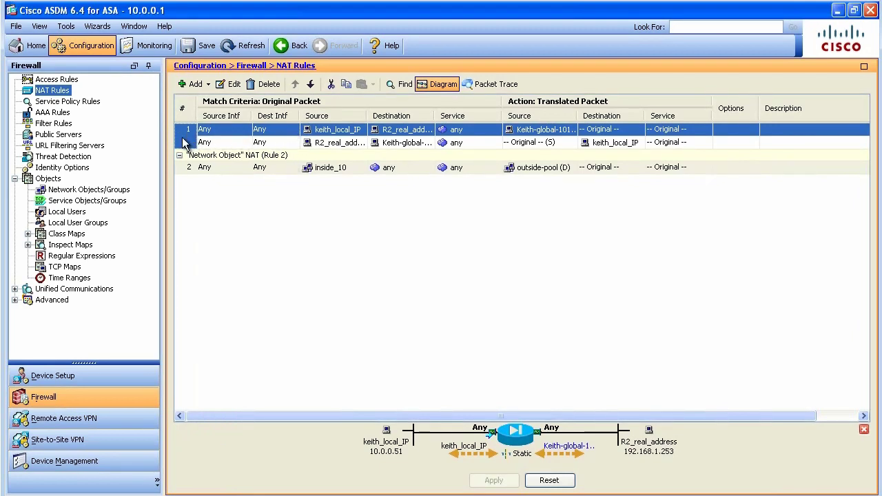
Move the static NAT rule below the Network Object rules, highlight after-auto in the generated commands, and send them to the ASA
click(310, 84)
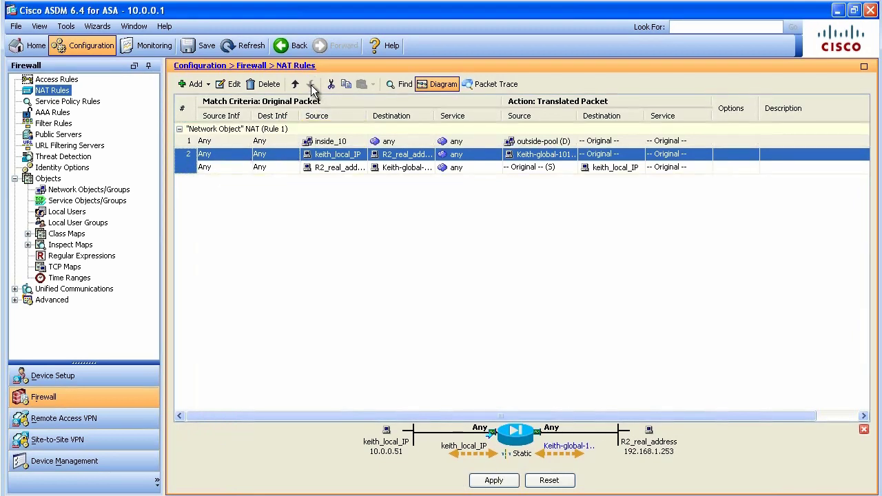
click(495, 479)
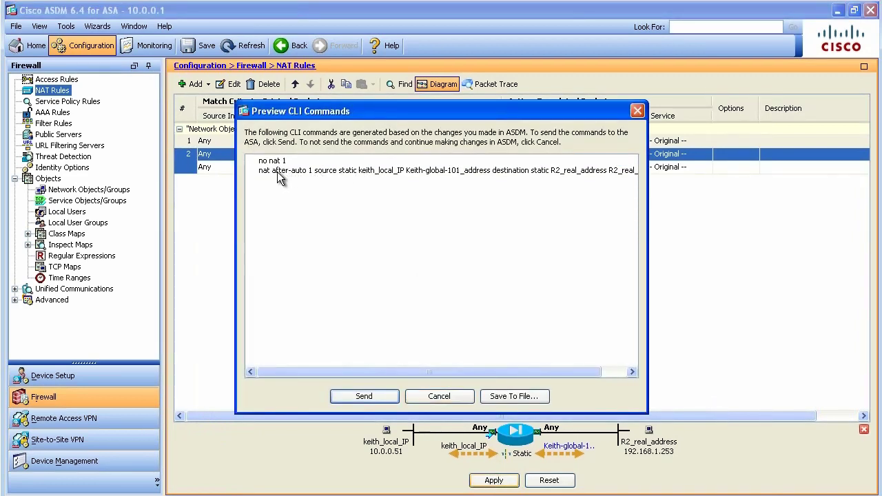
drag(272, 172, 304, 178)
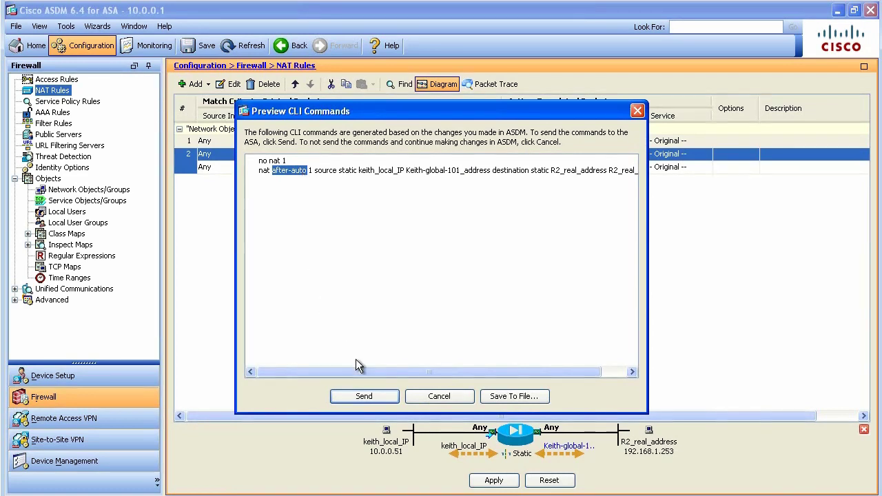
click(364, 397)
Switch to the ASA1 session, rerun show nat, and highlight the Auto NAT Section 2 and Manual NAT Section 3 policies
key(alt+Tab)
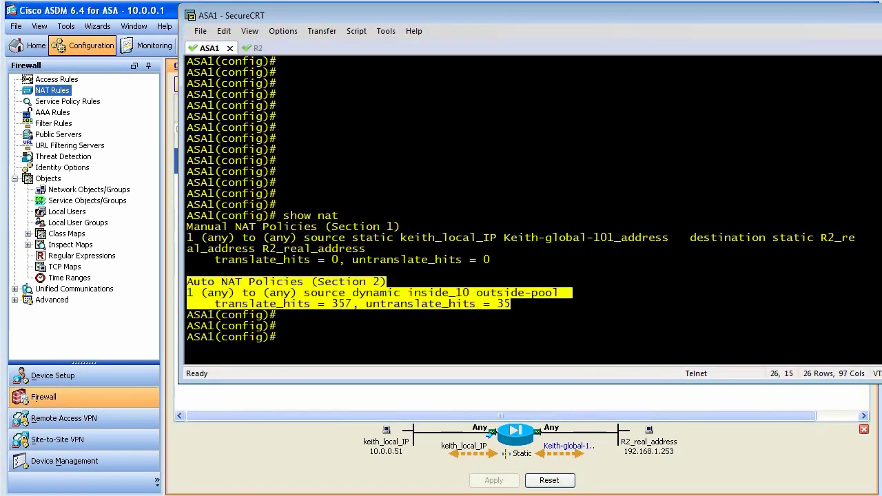
key(Up)
key(Up)
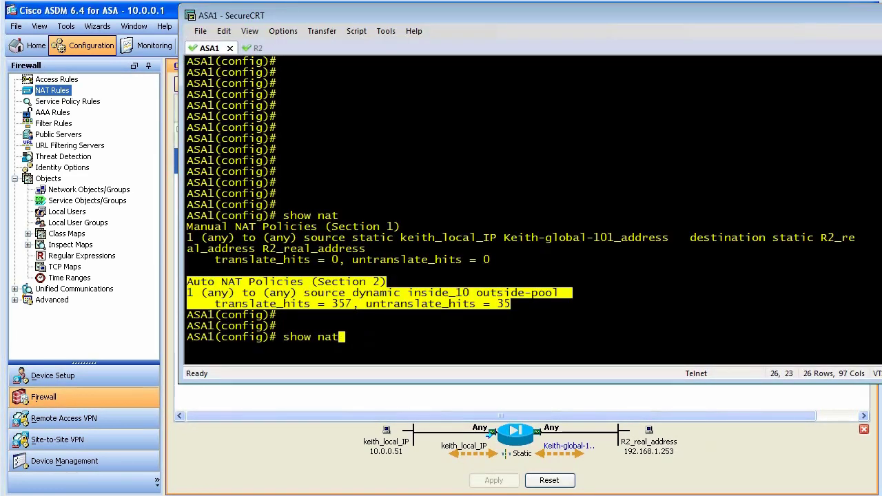
key(Return)
key(Return)
key(Return)
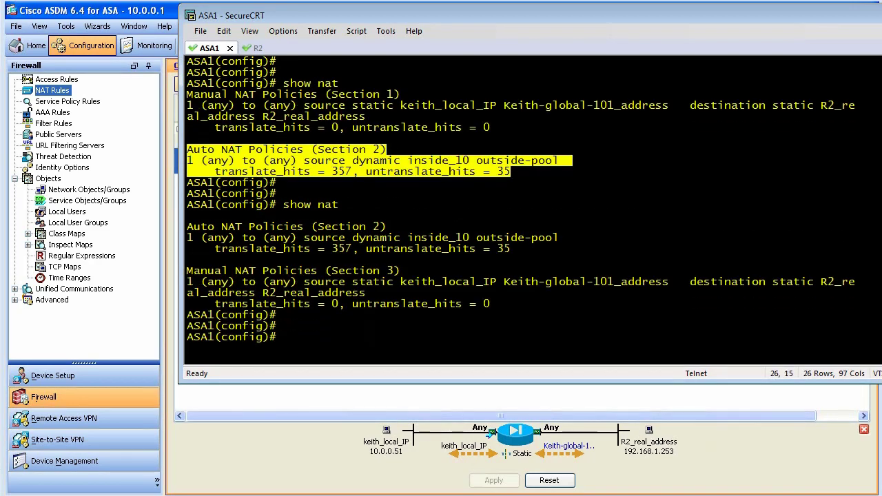
drag(188, 228, 575, 260)
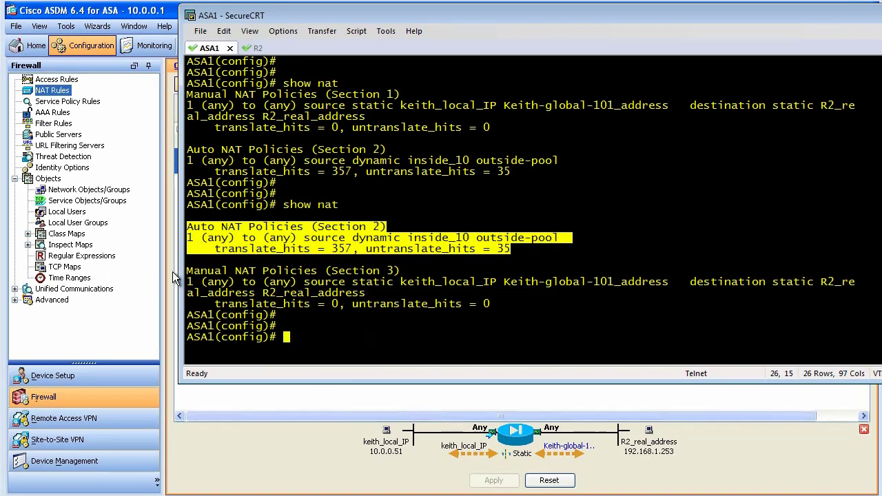
drag(189, 274, 602, 297)
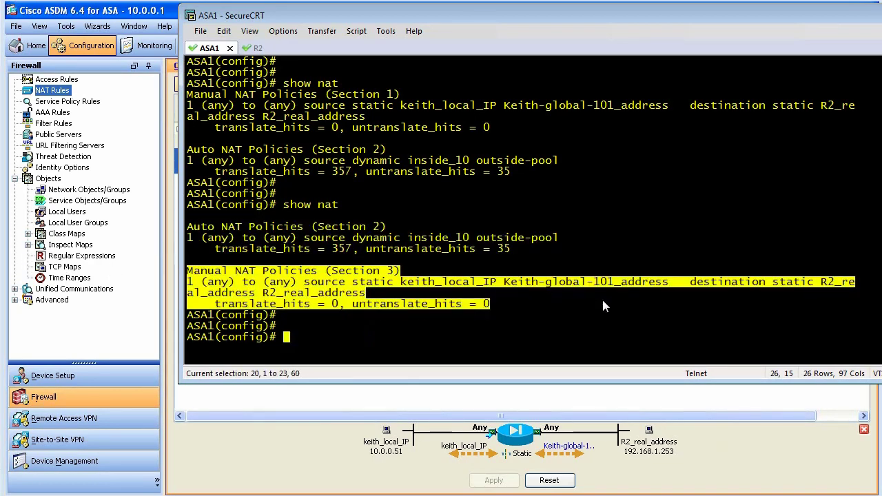